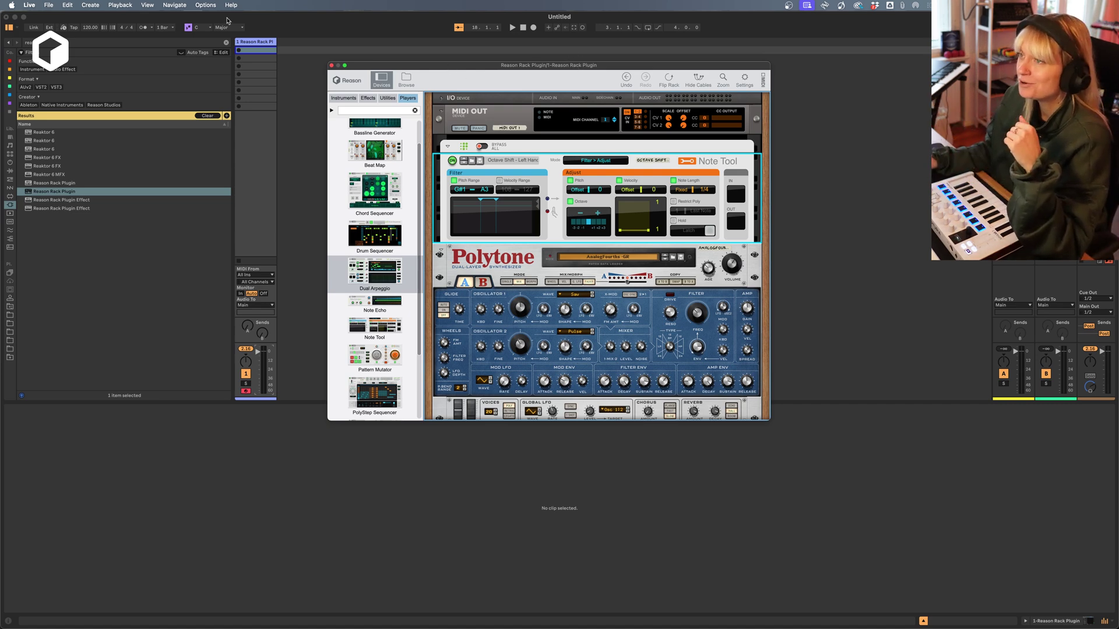
- Look over the rack and switch the Note Tool off and back on to compare the sound
scroll(602, 239, down, 4)
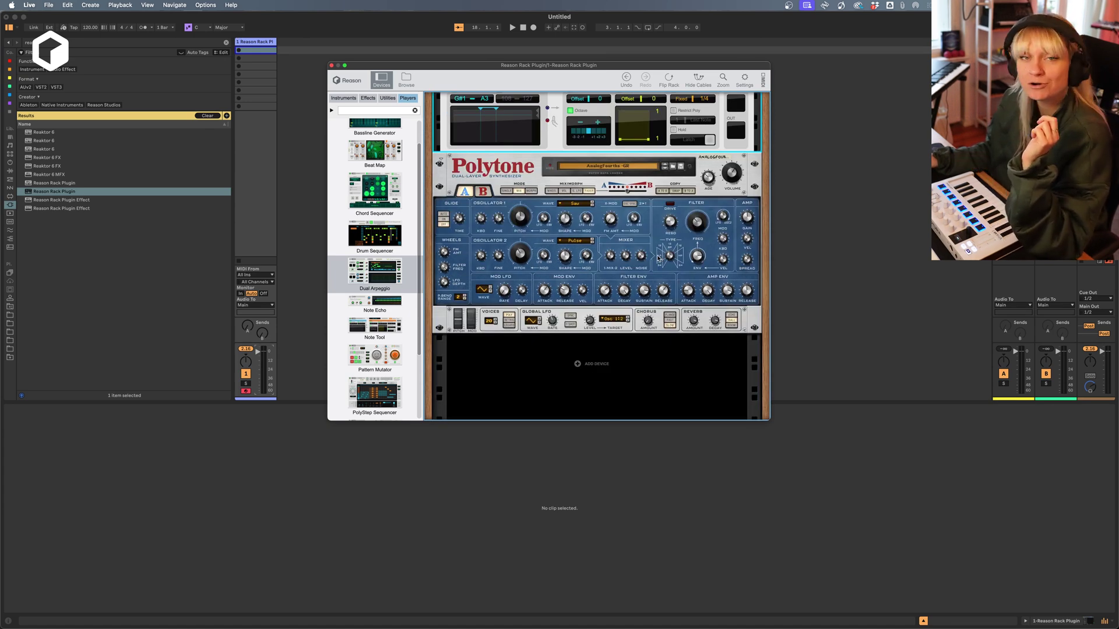
scroll(637, 259, up, 4)
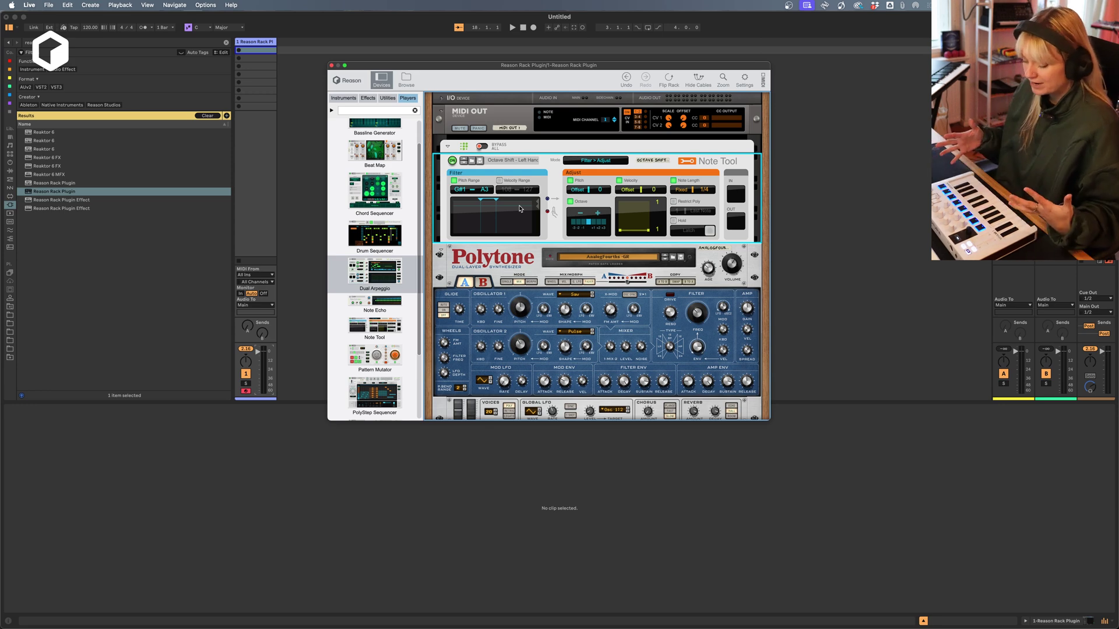
click(452, 160)
click(452, 160)
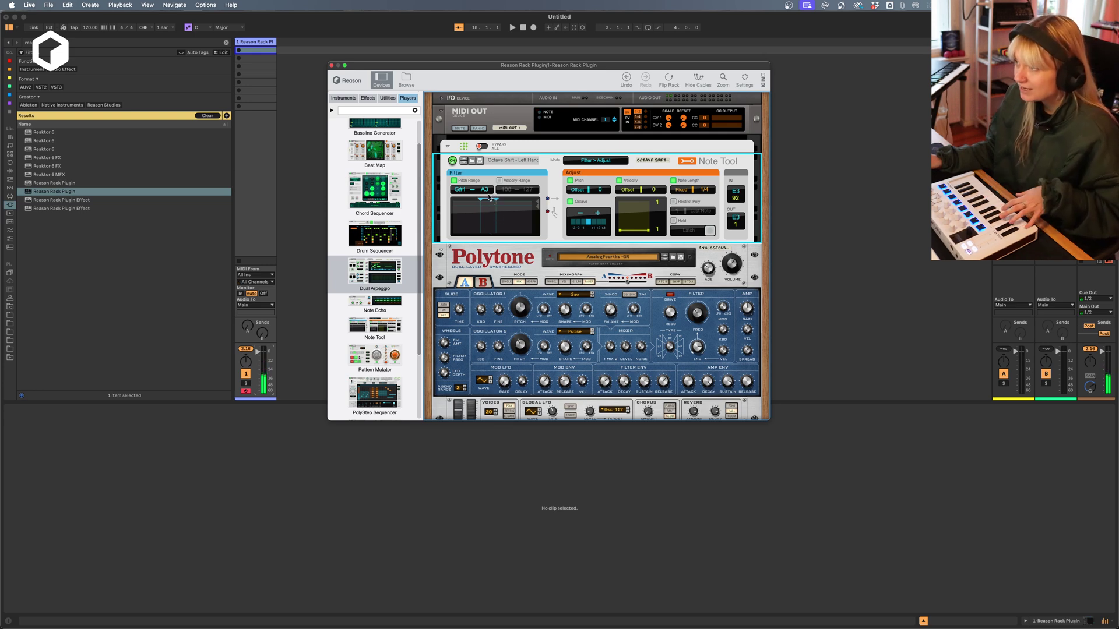
- Set the Note Tool's pitch range to G2–F4, shift the octave down by one and raise the velocity offset to +127
click(454, 181)
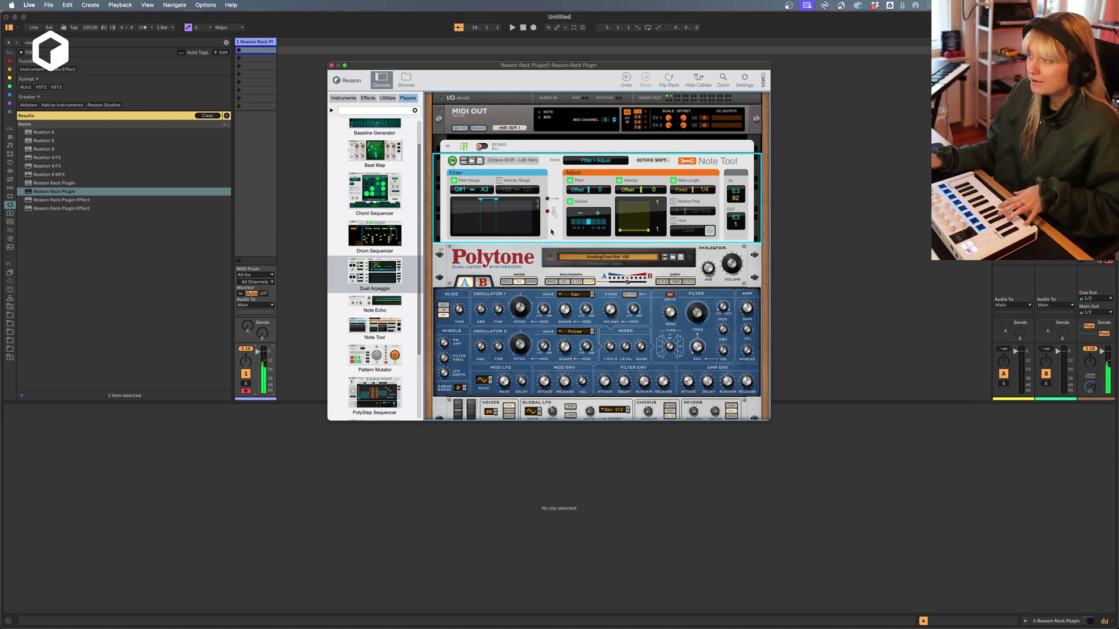
drag(481, 200, 506, 202)
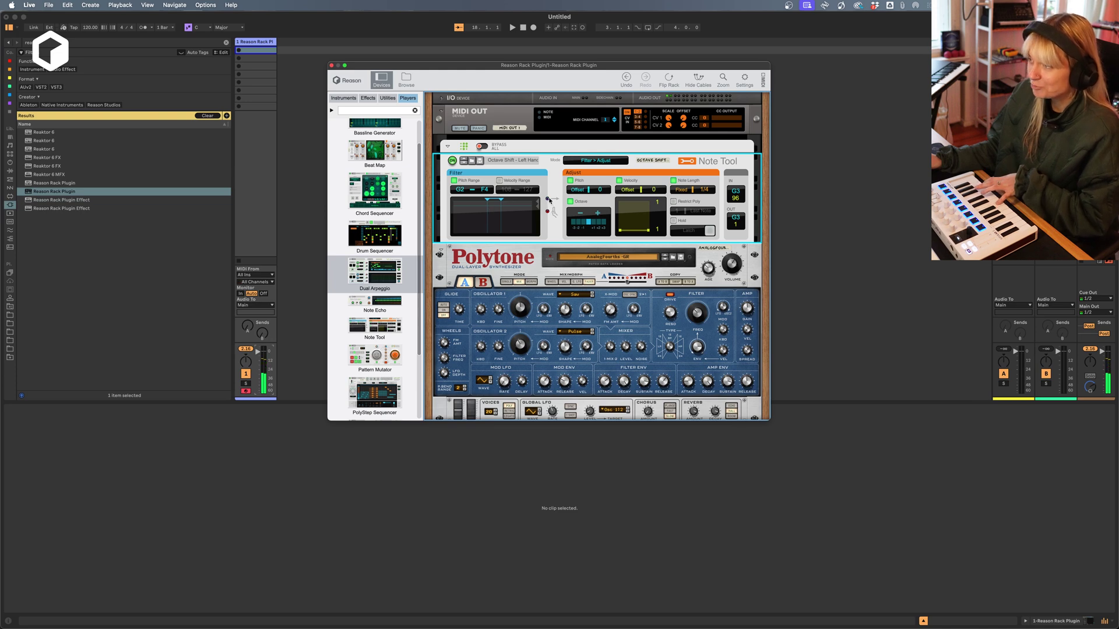
drag(600, 190, 579, 226)
- Try a fixed note length of 1/32 in the Note Tool and settle on 1/1
click(705, 189)
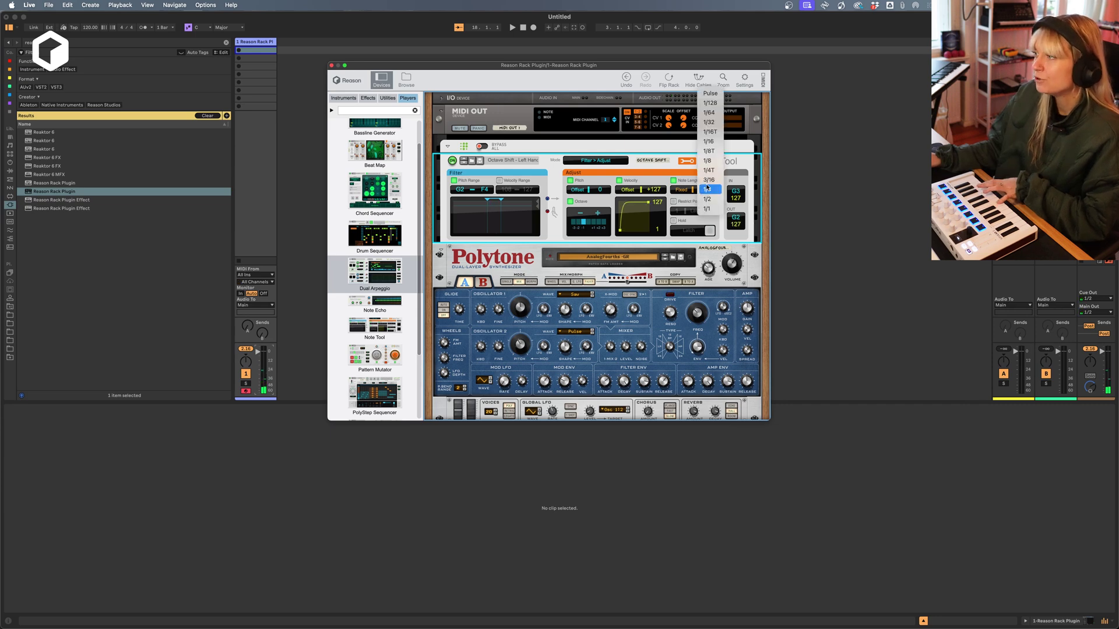
click(710, 121)
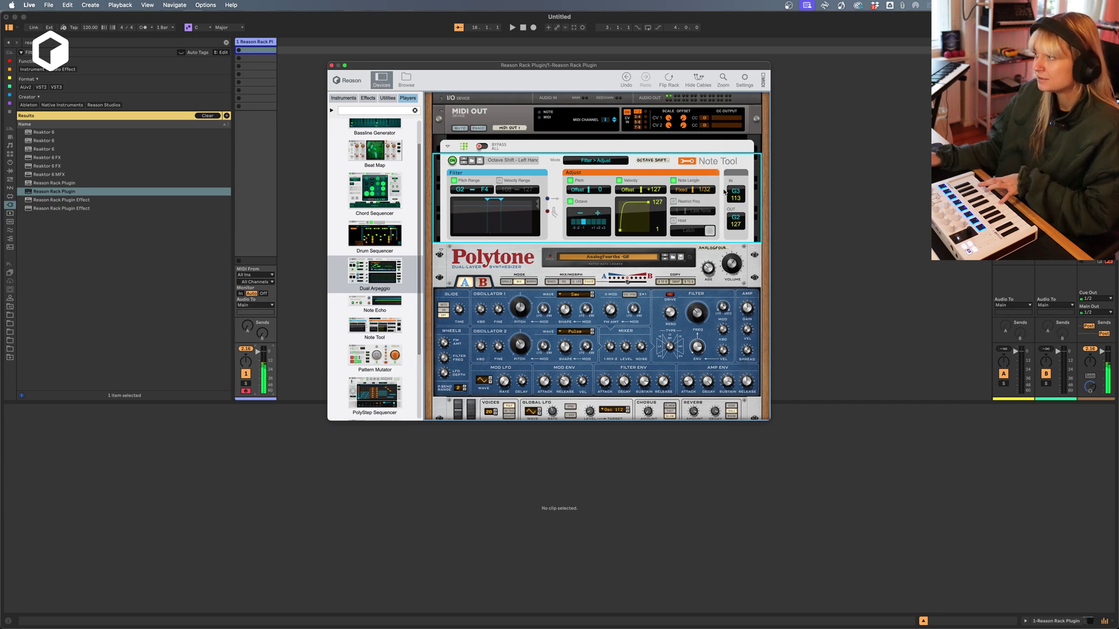
click(711, 190)
click(717, 277)
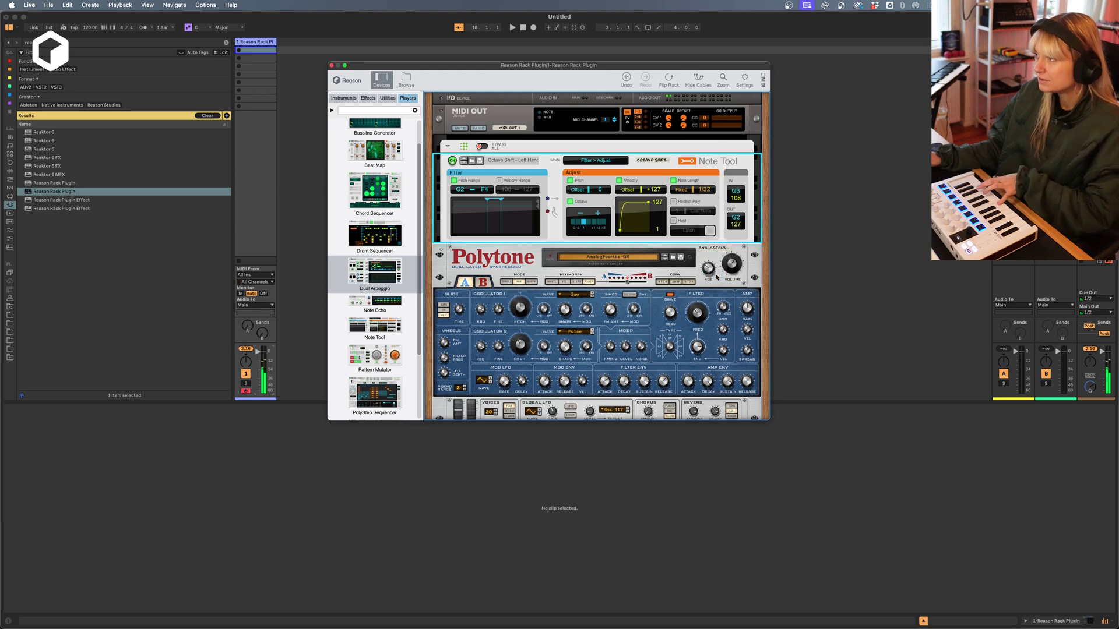
mouse_move(717, 277)
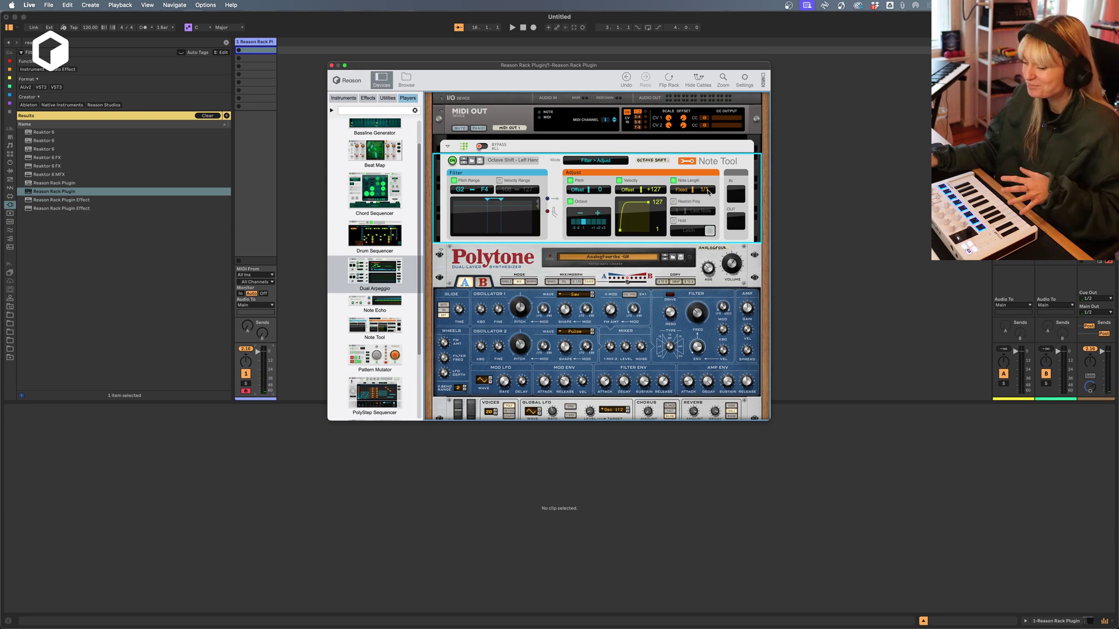
- Enable Restrict Poly with High Note priority and move the pitch filter range higher
click(675, 202)
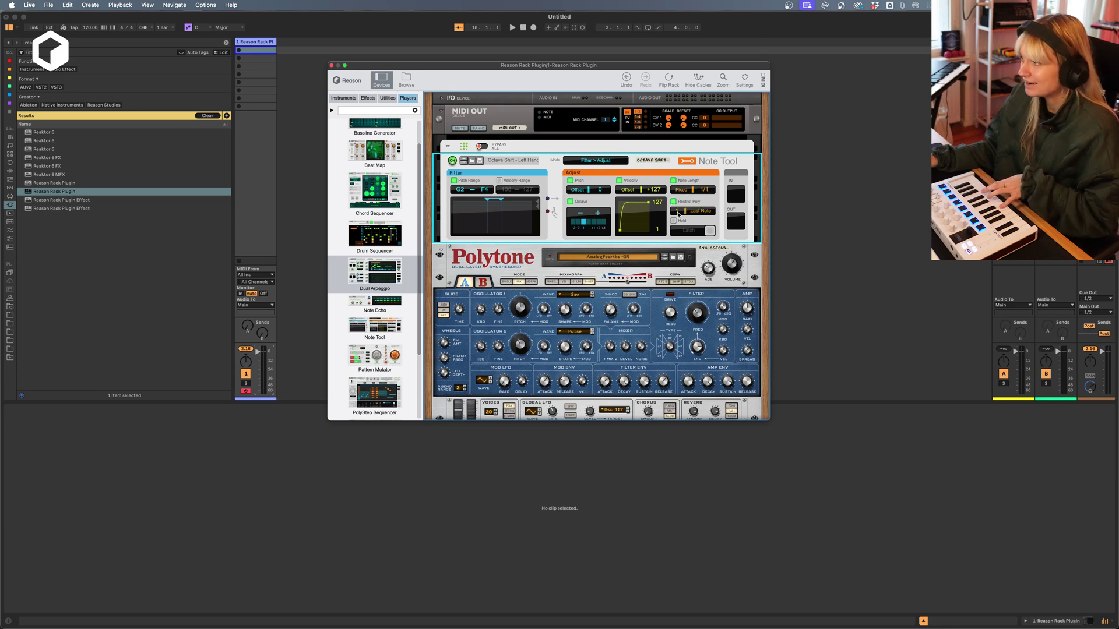
click(702, 212)
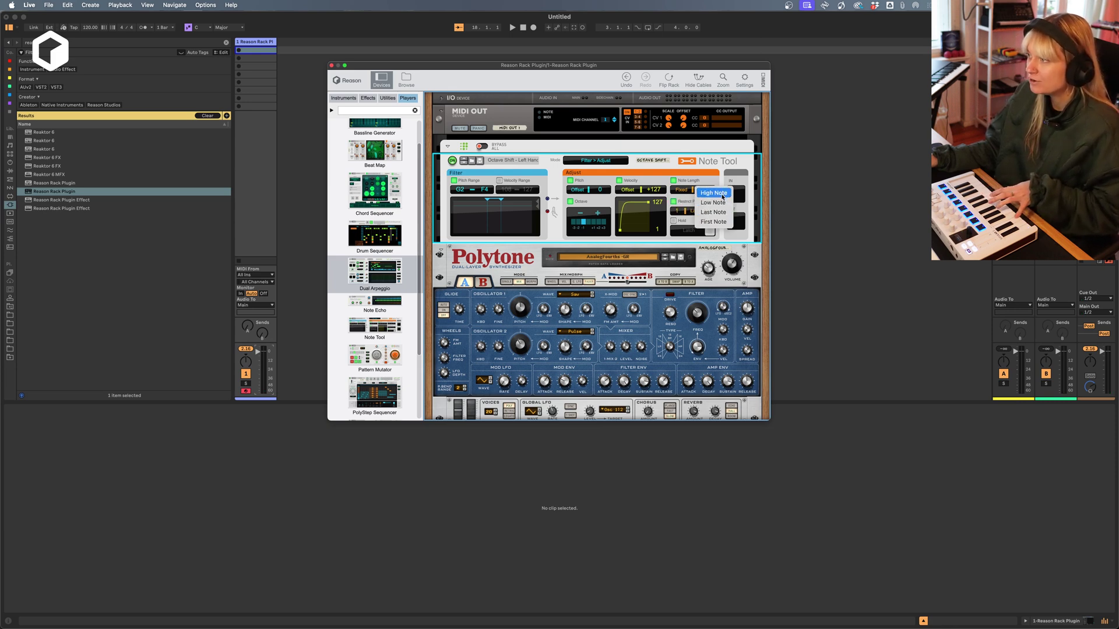
click(722, 197)
drag(502, 200, 532, 202)
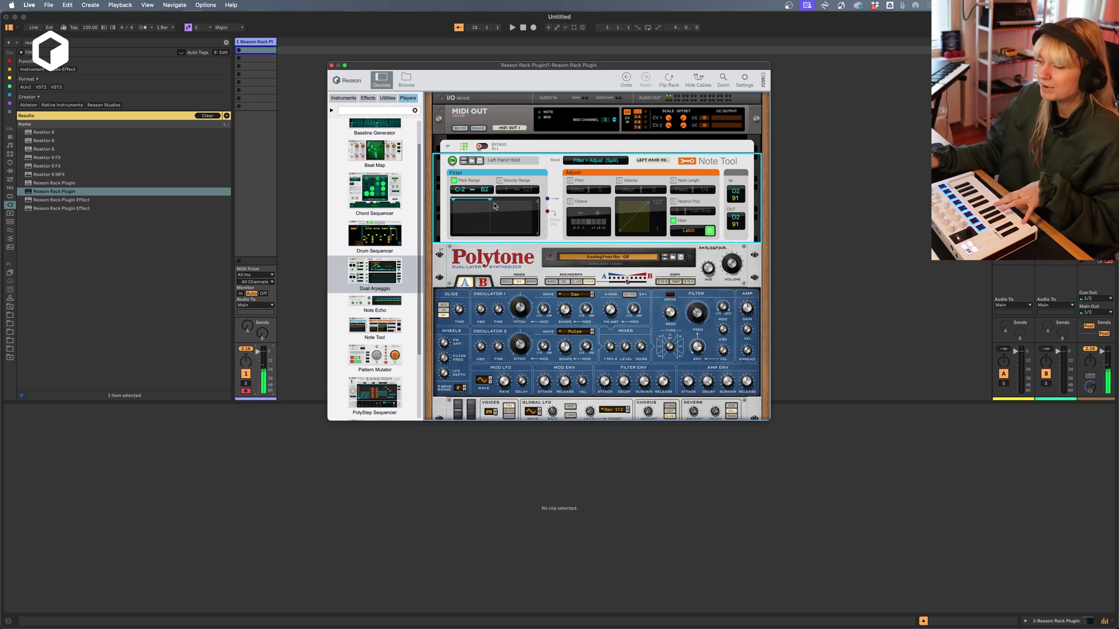
- Set the Left Hand Hold preset's pitch range to G#1–G#2 and enable a pitch offset of +1
mouse_move(492, 203)
mouse_down()
mouse_move(465, 203)
mouse_move(481, 202)
mouse_up()
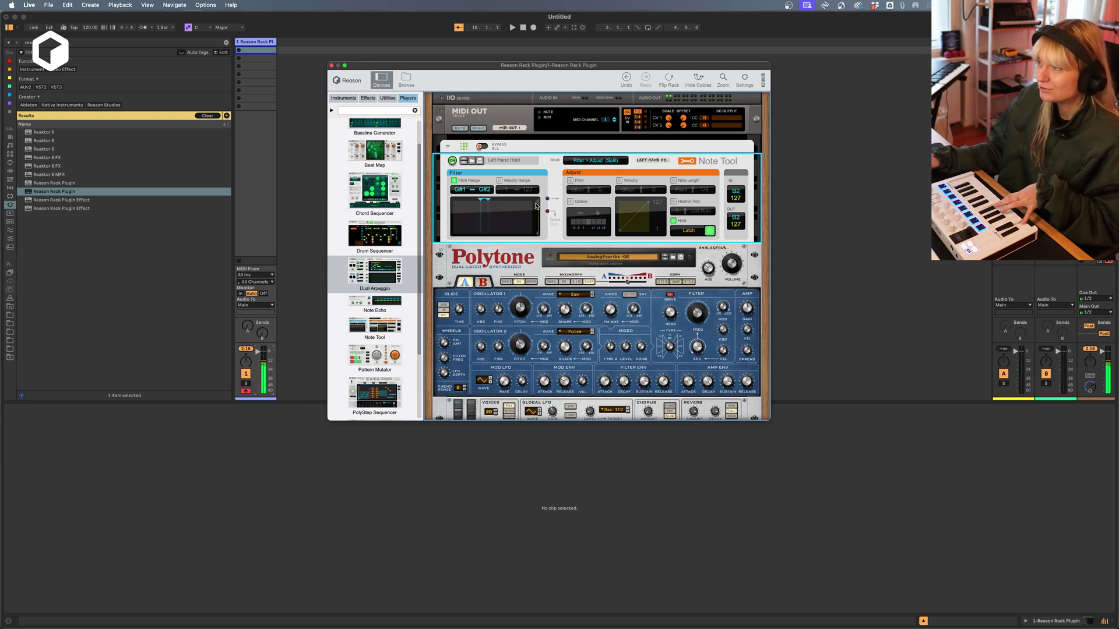
click(570, 180)
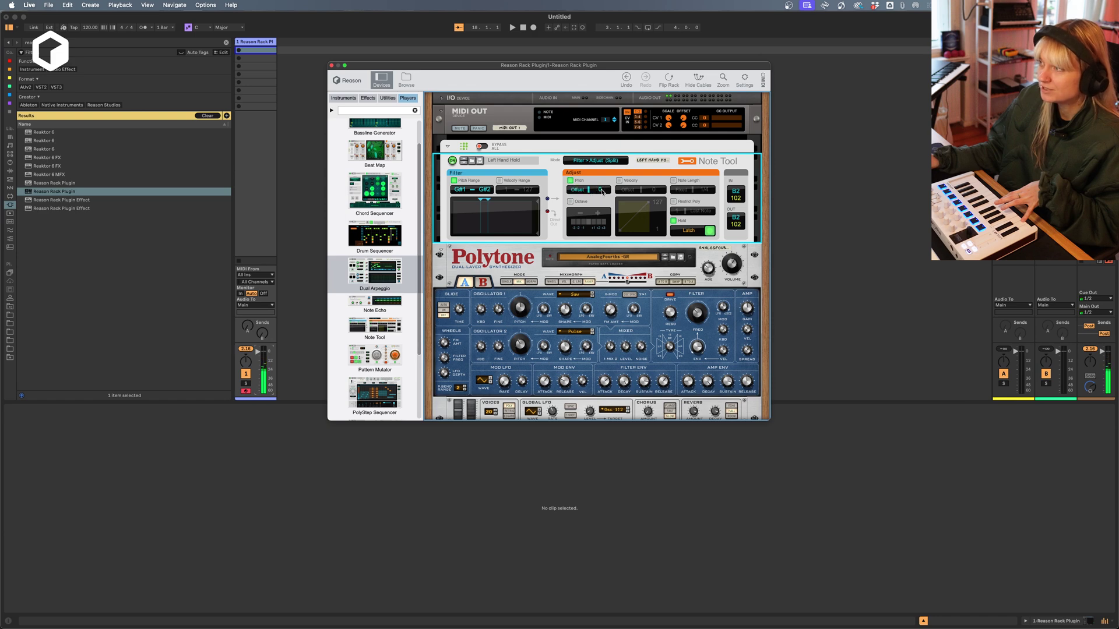
drag(600, 188, 593, 228)
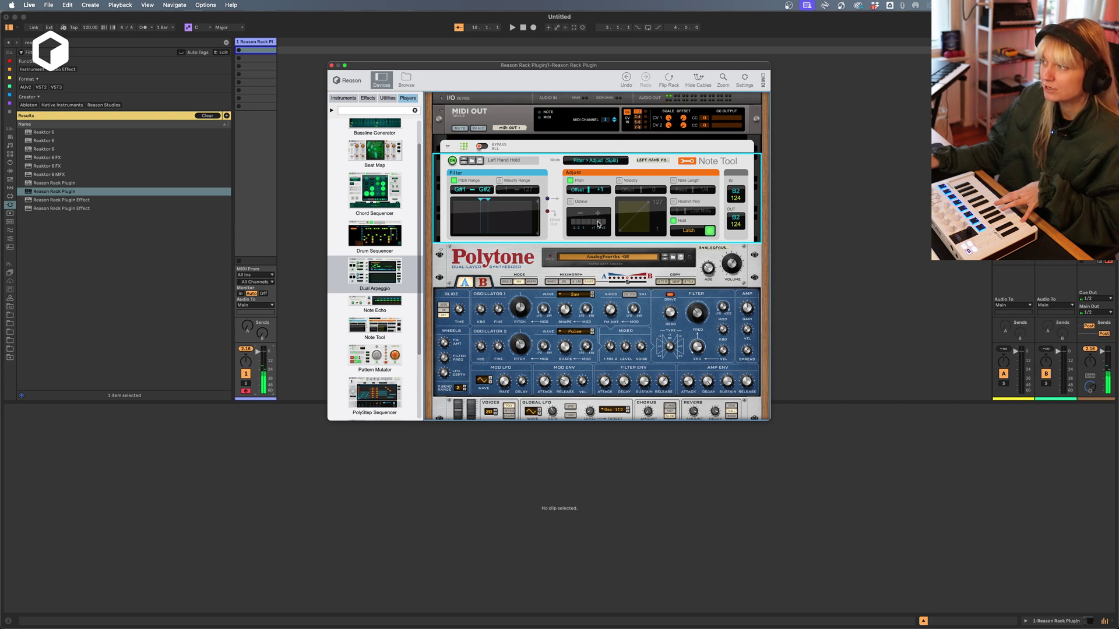
- Enable octave adjustment in the Note Tool with a downward shift and toggle Restrict Poly
click(572, 202)
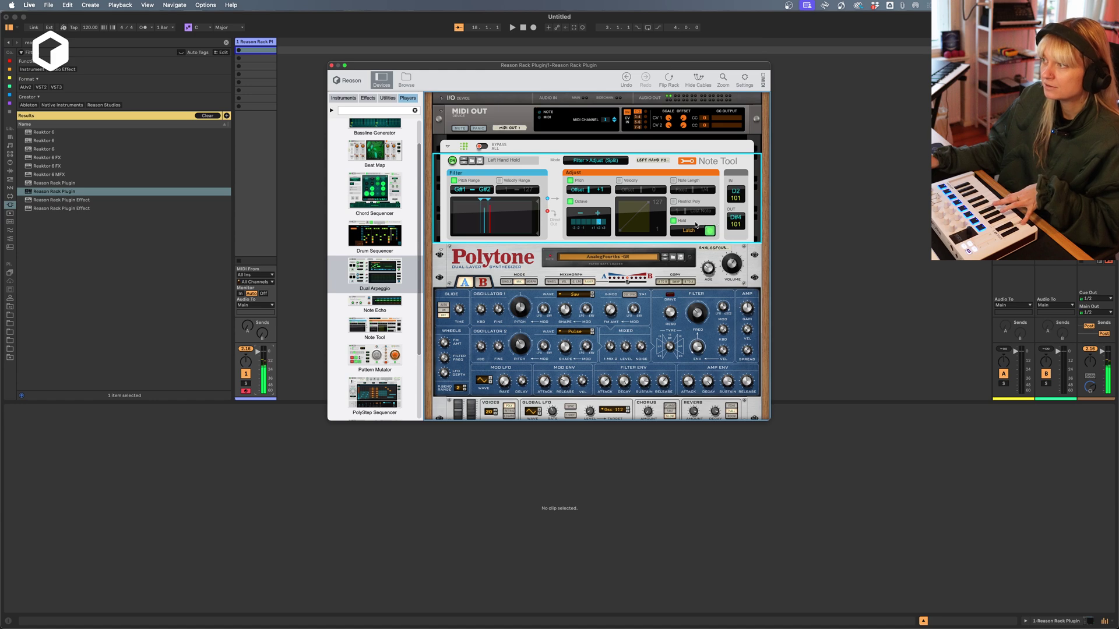
click(579, 223)
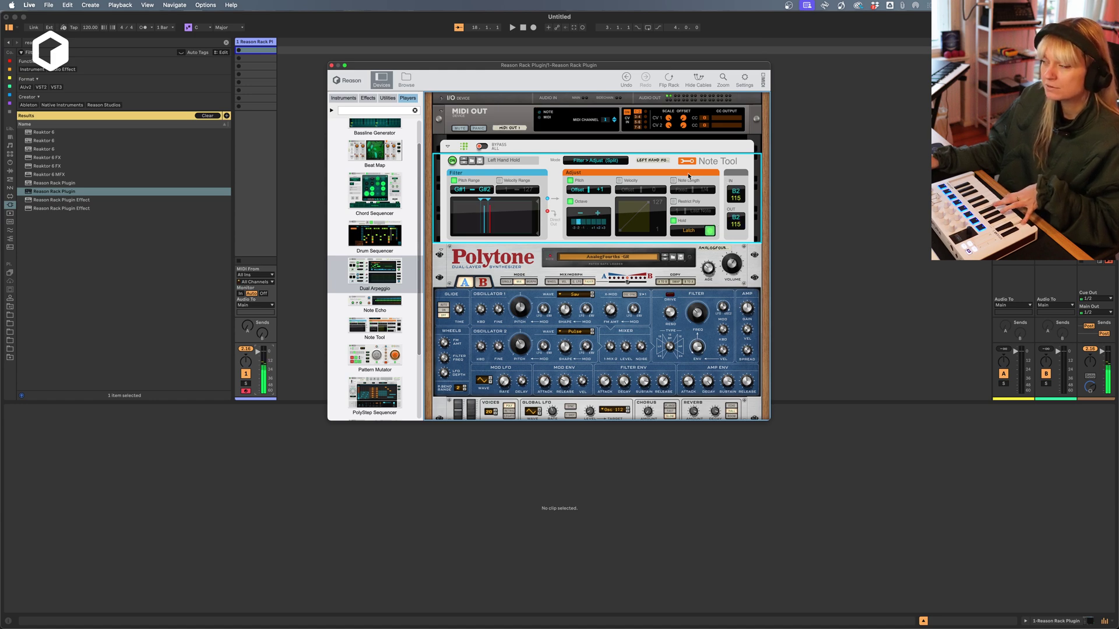
click(674, 201)
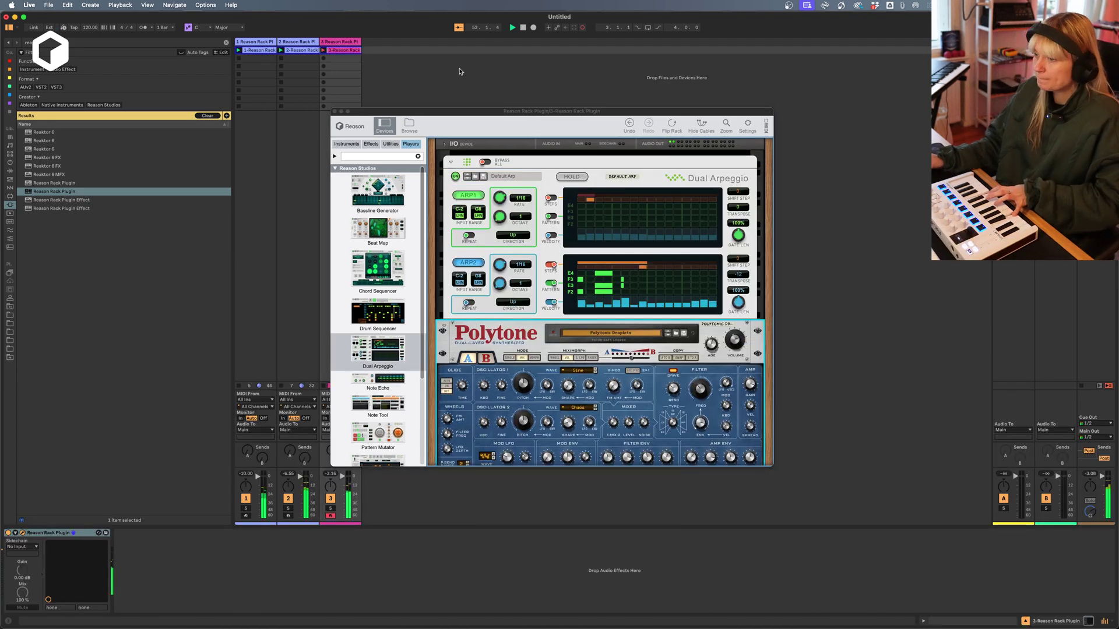
- Select the Dual Arpeggio on the third track and open that track's MIDI clip
click(501, 220)
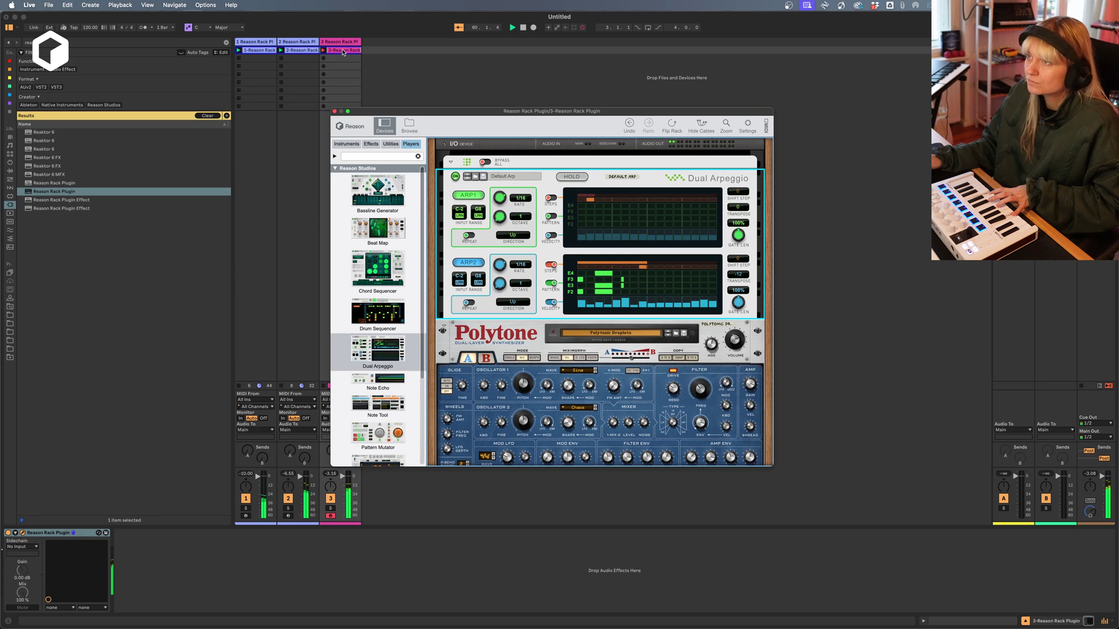
double_click(343, 51)
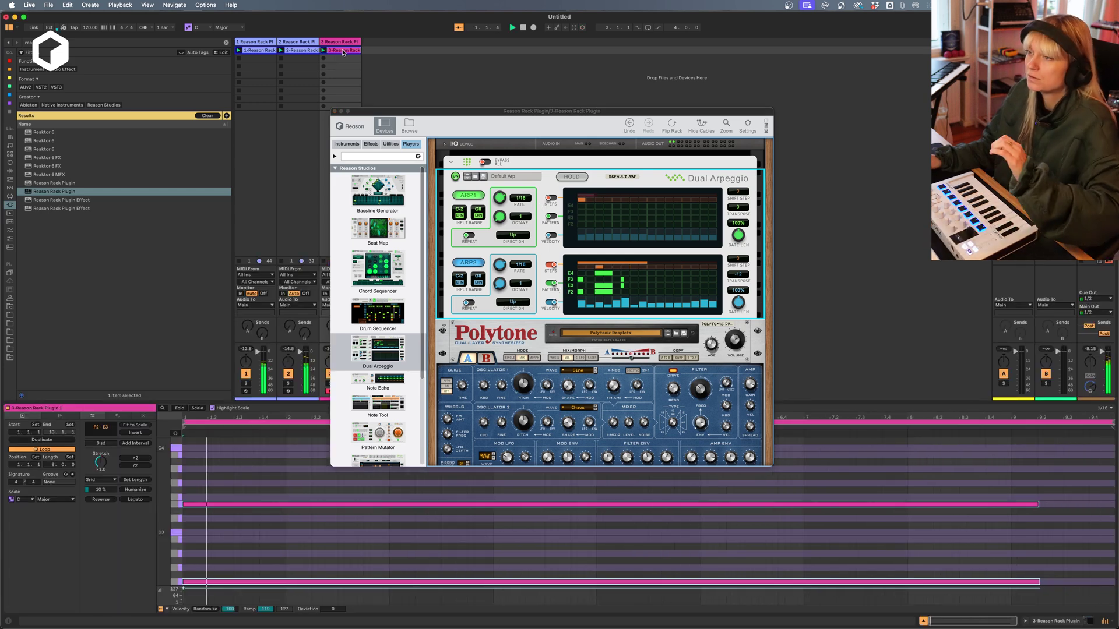
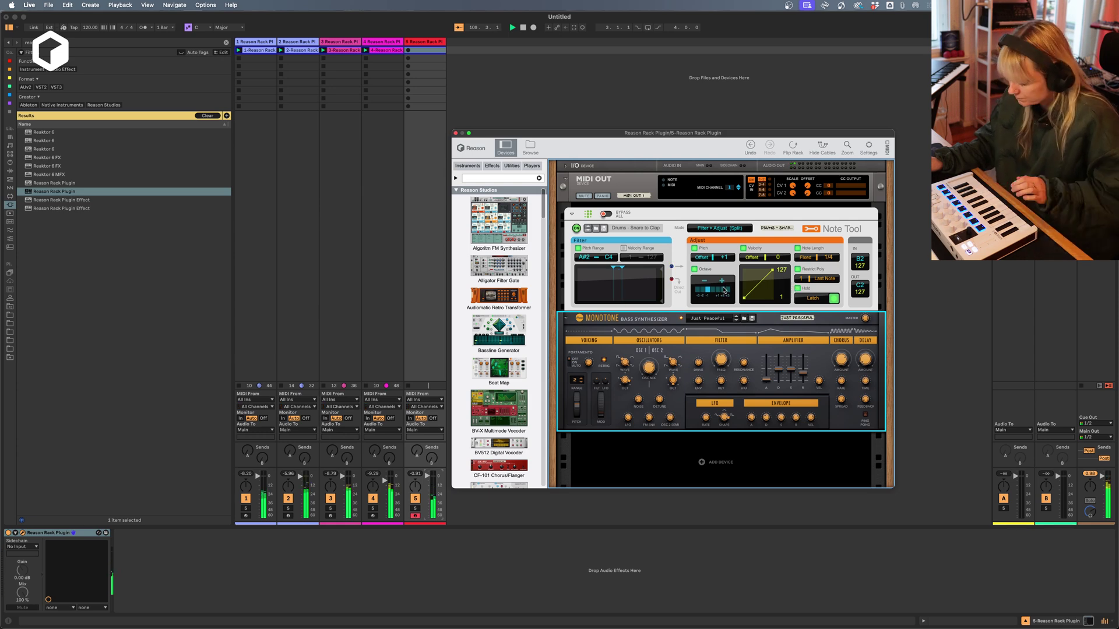
- Toggle Hold in the fifth track's Note Tool to release the latched notes
click(798, 289)
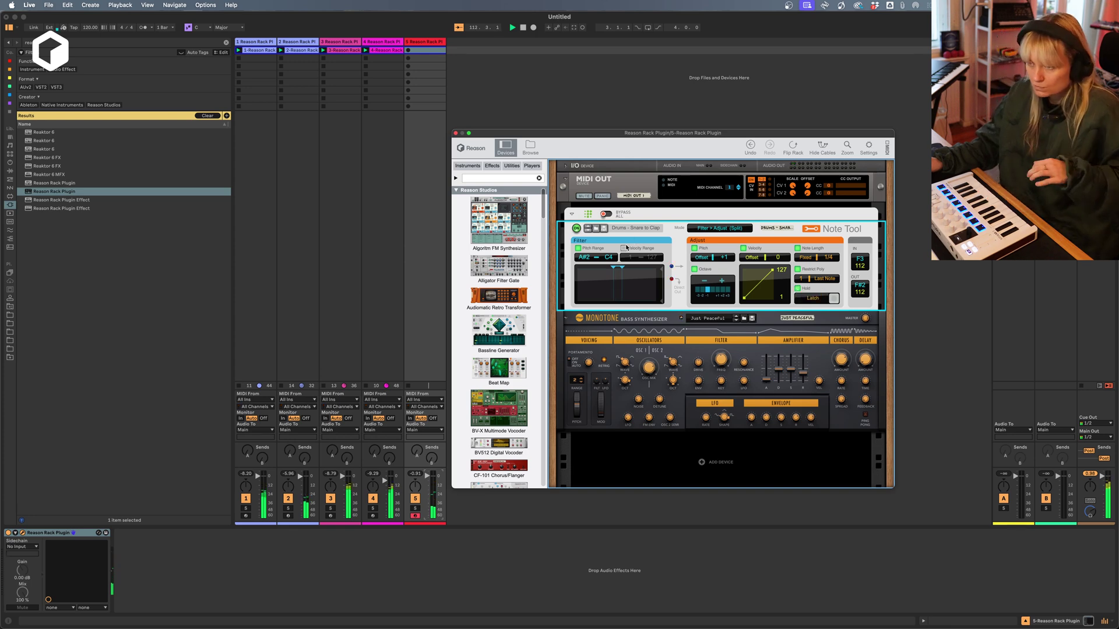
- Open the fourth track's Reason Rack Plugin and show its Polytone synthesizer
click(379, 42)
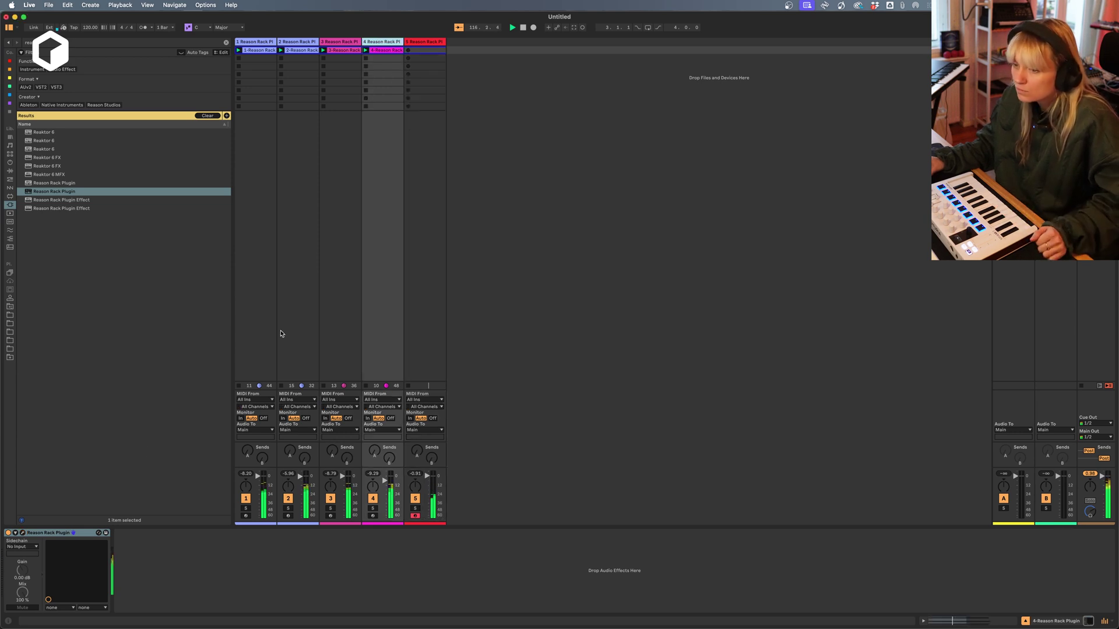
click(22, 533)
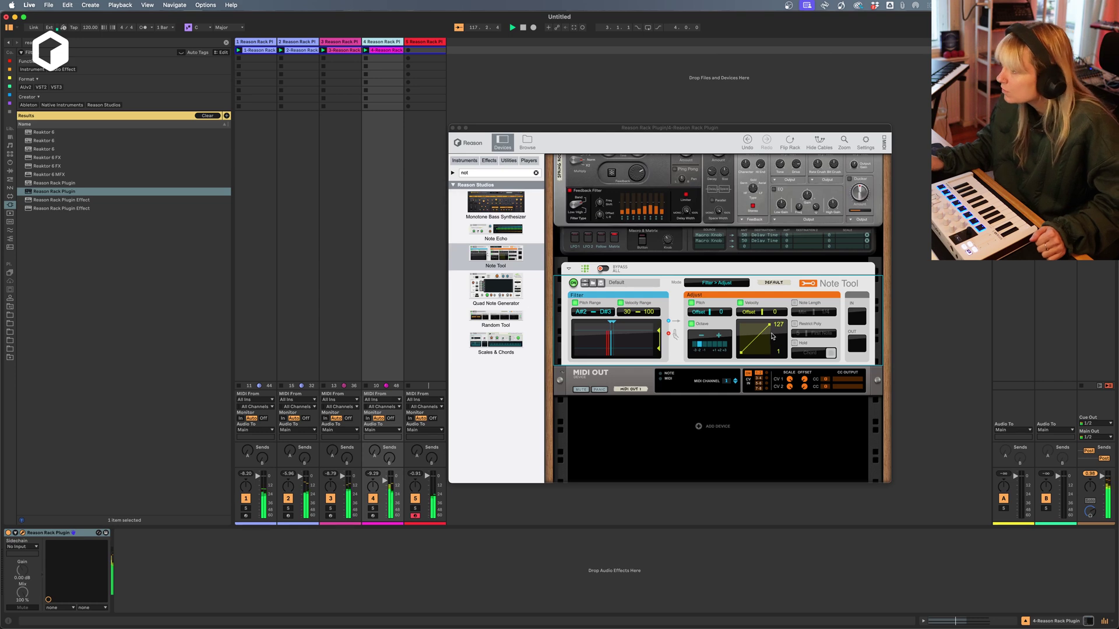
scroll(661, 211, up, 10)
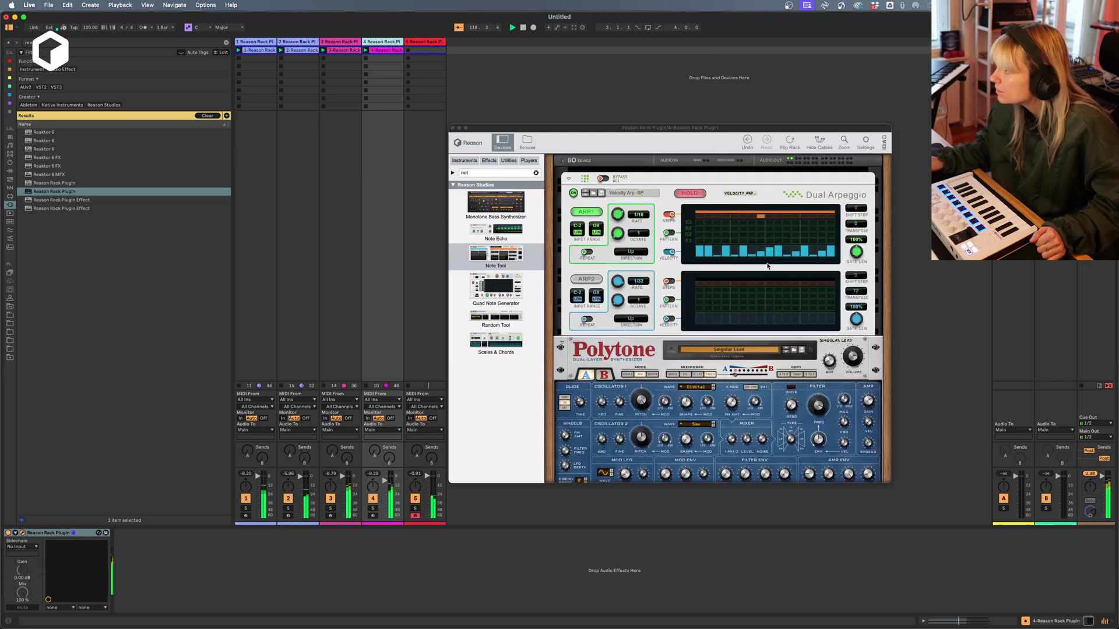
click(821, 264)
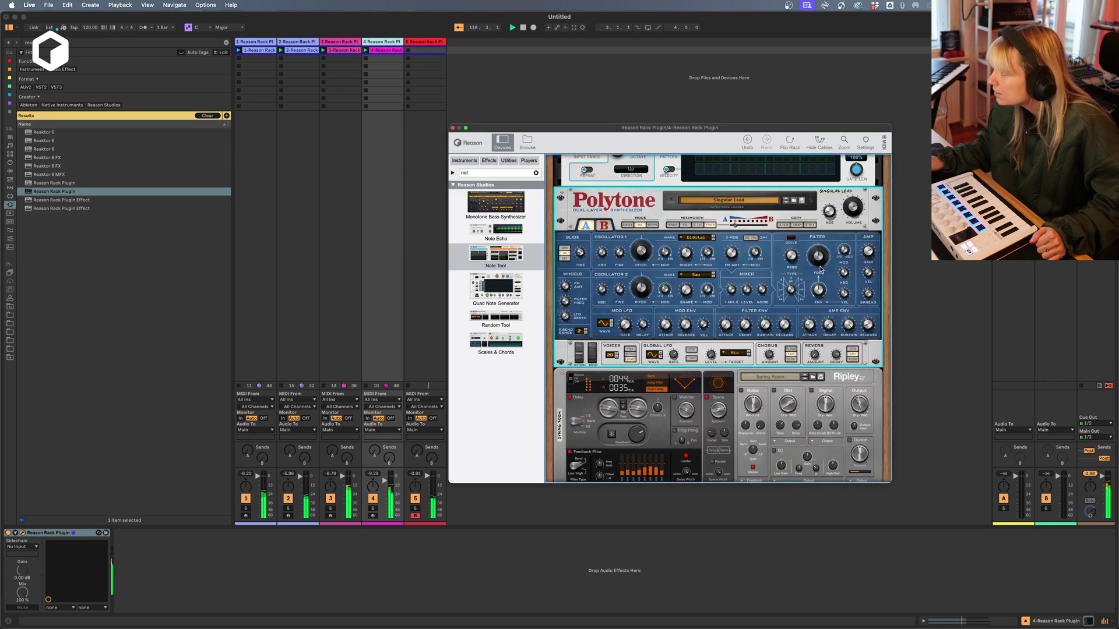
mouse_move(819, 286)
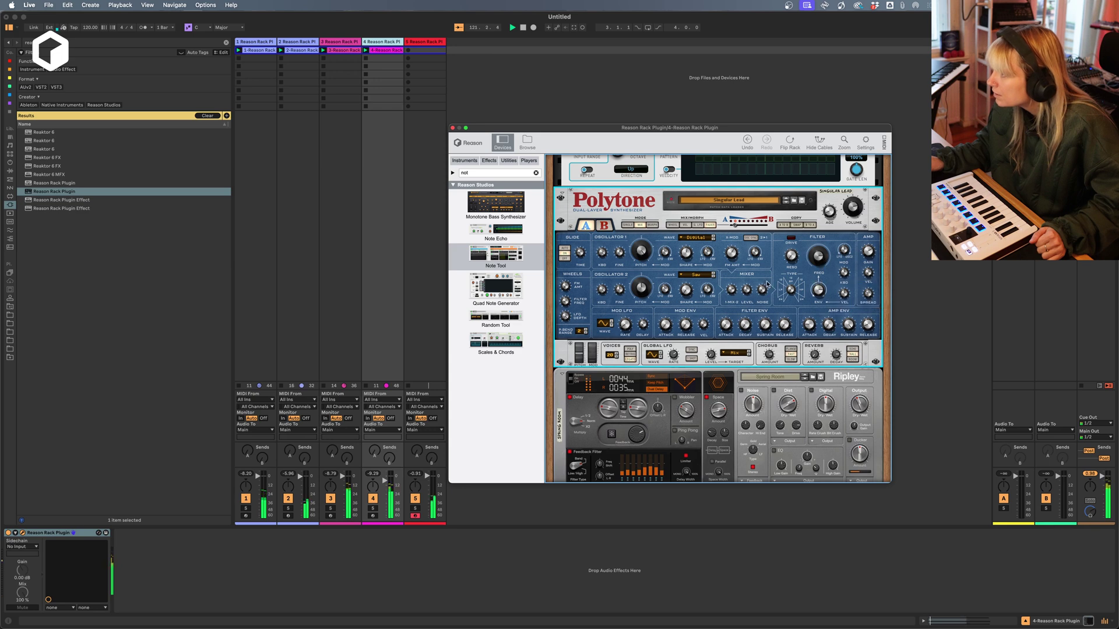
- Set Polytone's Noise Level A to -3.5 dB and adjust the pitch of oscillator 1
drag(764, 288, 763, 266)
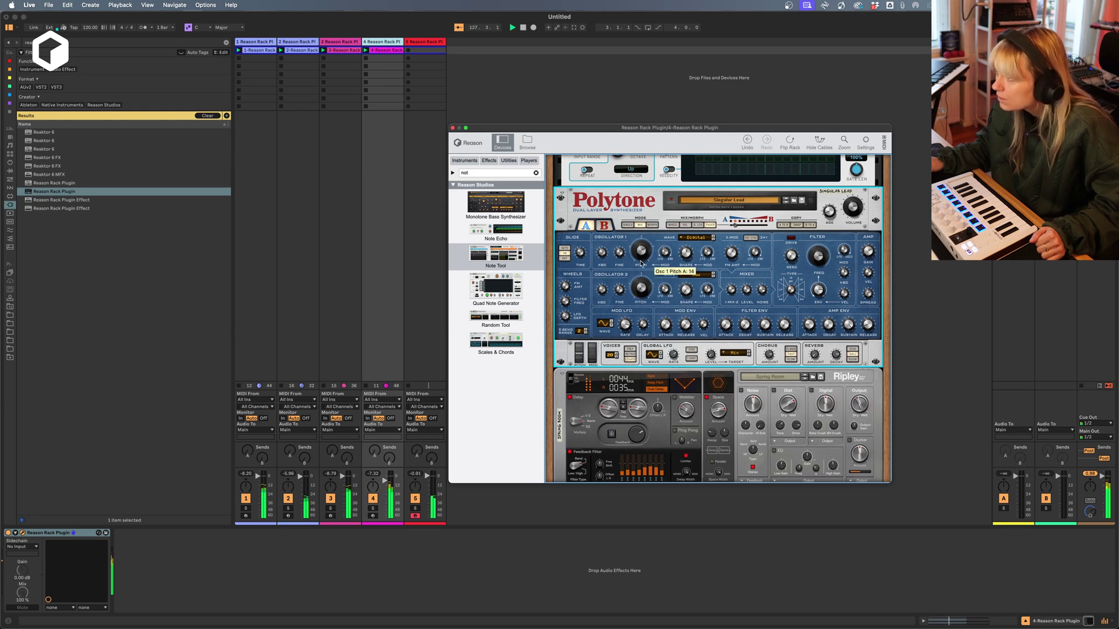
drag(641, 268, 642, 285)
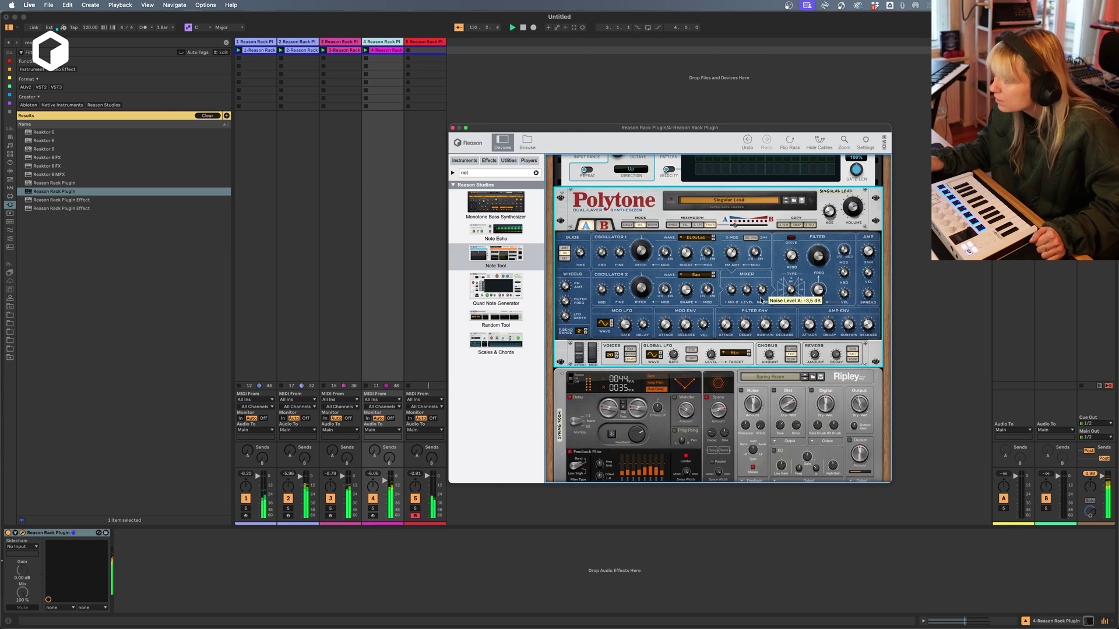
- Lower the octave shift in the fourth track's Note Tool and turn off its pitch adjustment
scroll(758, 297, up, 3)
scroll(635, 264, down, 8)
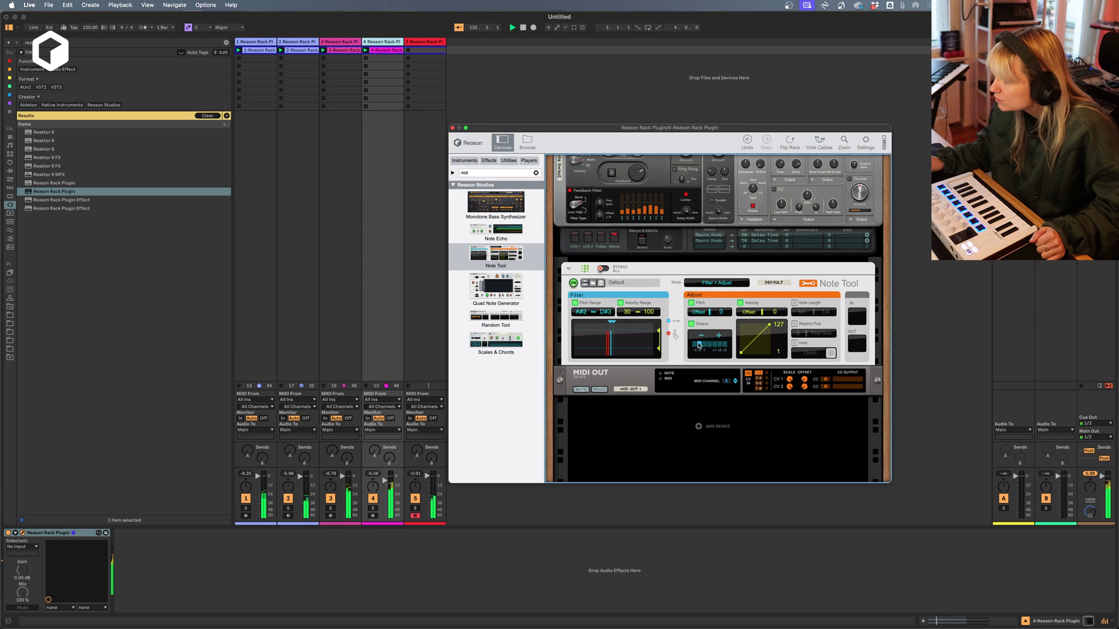
click(699, 345)
click(699, 304)
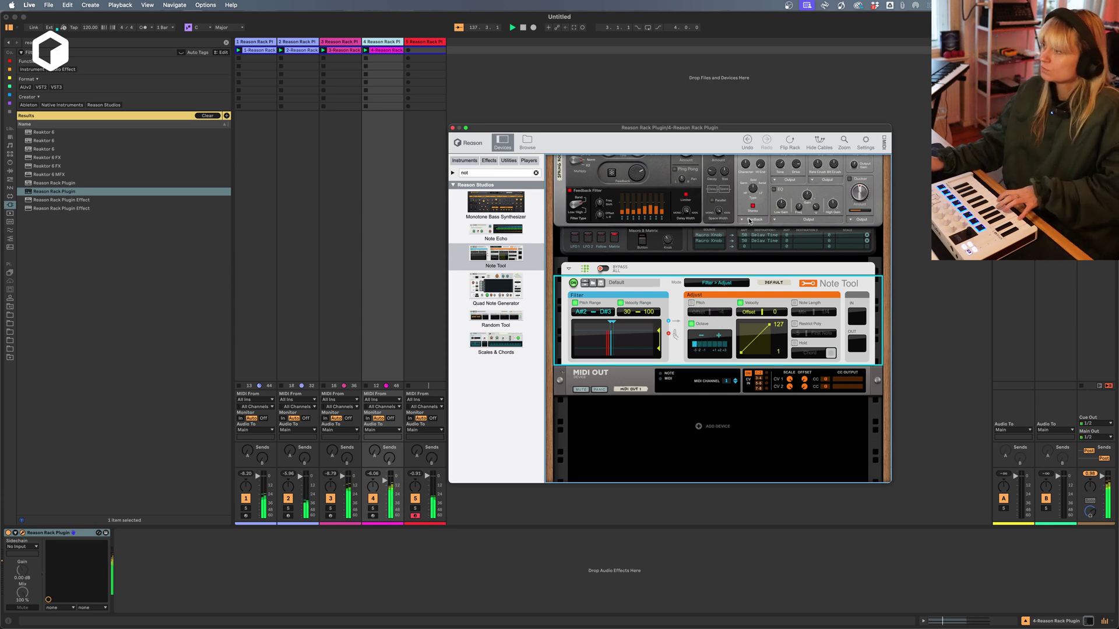
- Lower Polytone's Filter Freq A to 1.03 kHz
scroll(726, 318, up, 8)
scroll(819, 400, down, 1)
click(819, 400)
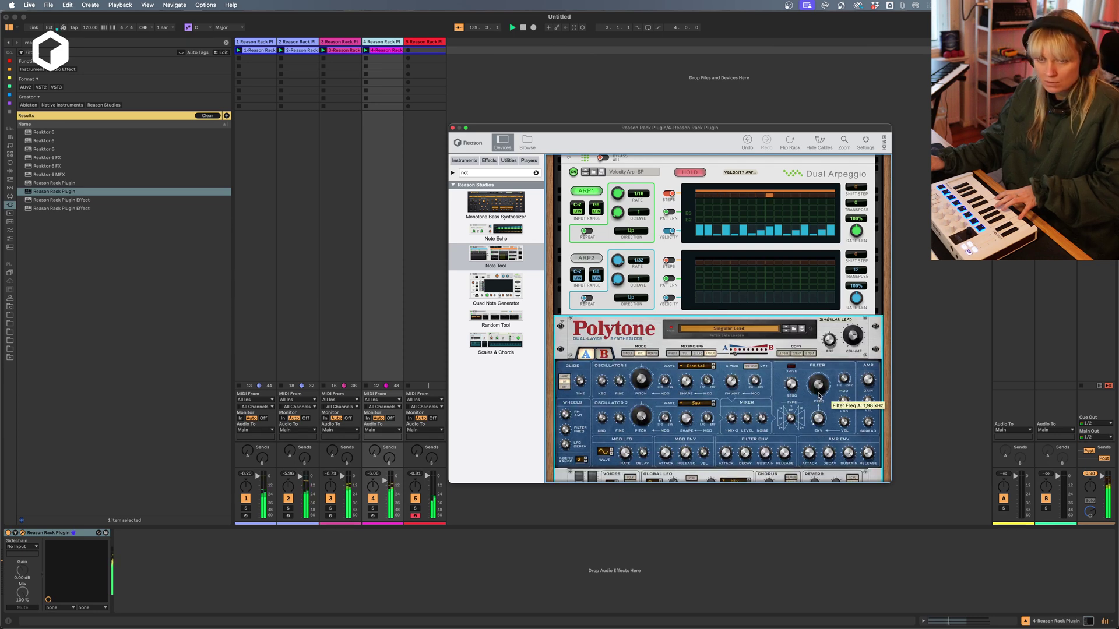
scroll(819, 398, down, 4)
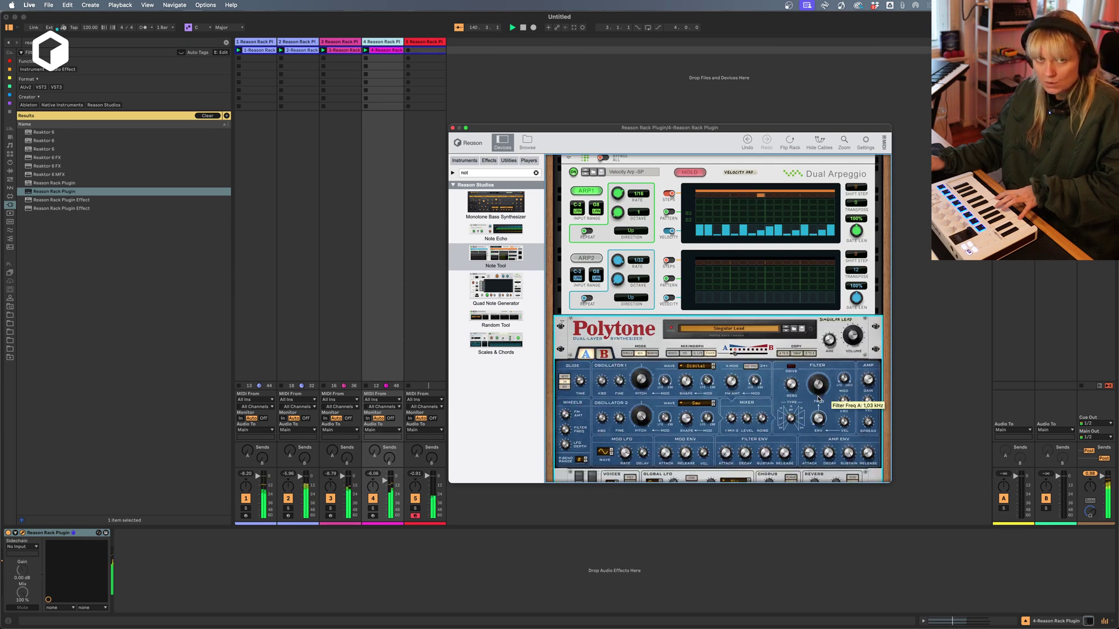
- Check the Note Tool at the end of the fourth track's rack and switch to the fifth track's Monotone rack
scroll(819, 402, down, 10)
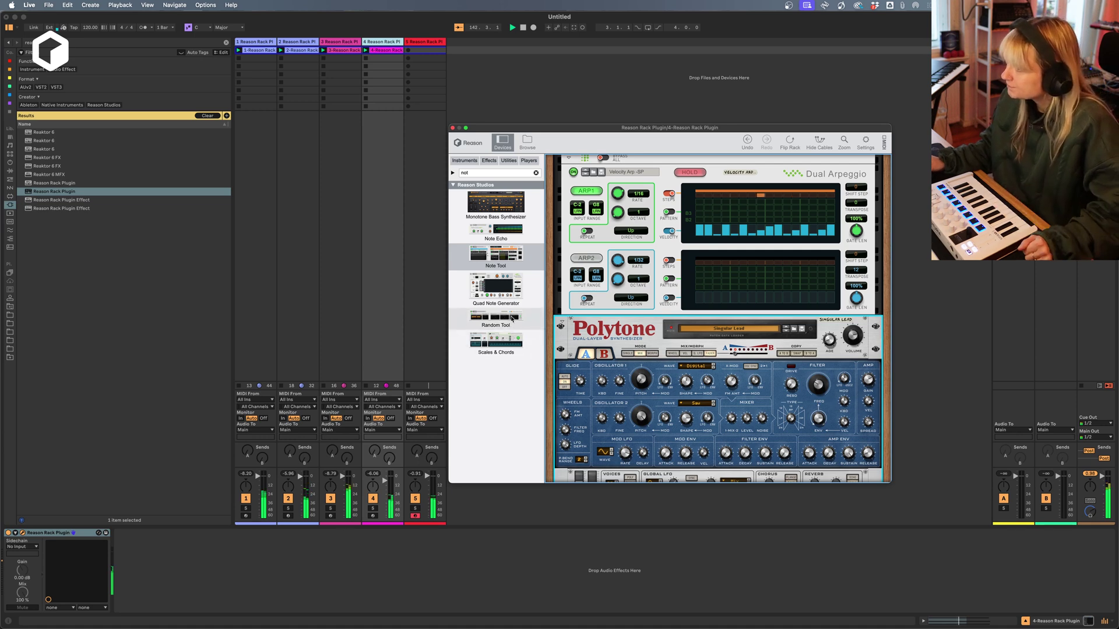
scroll(693, 329, down, 10)
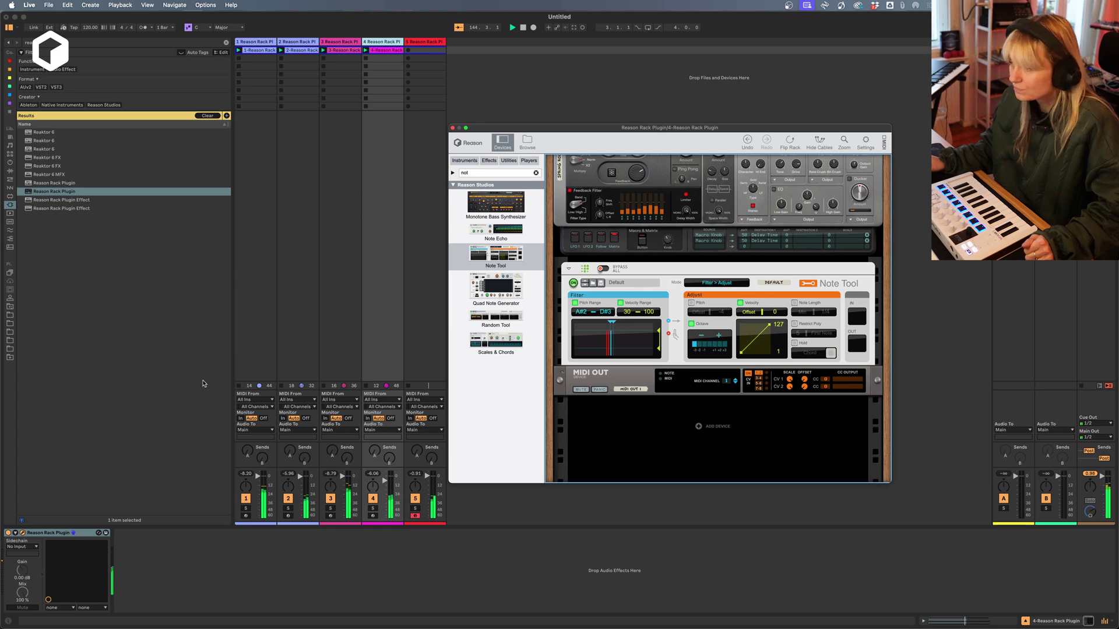
click(403, 309)
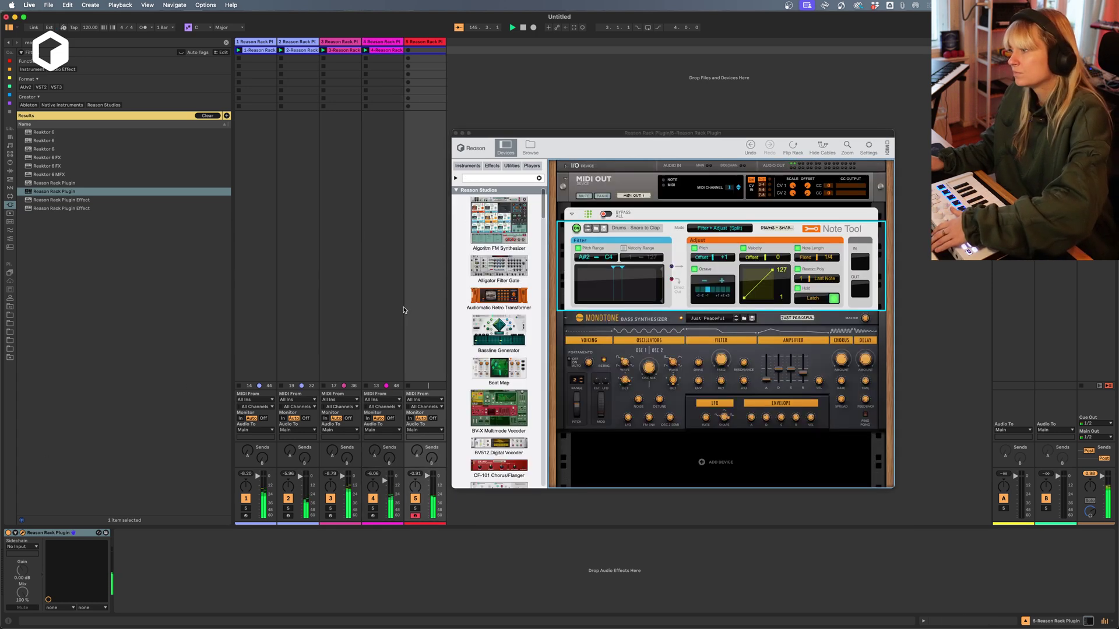